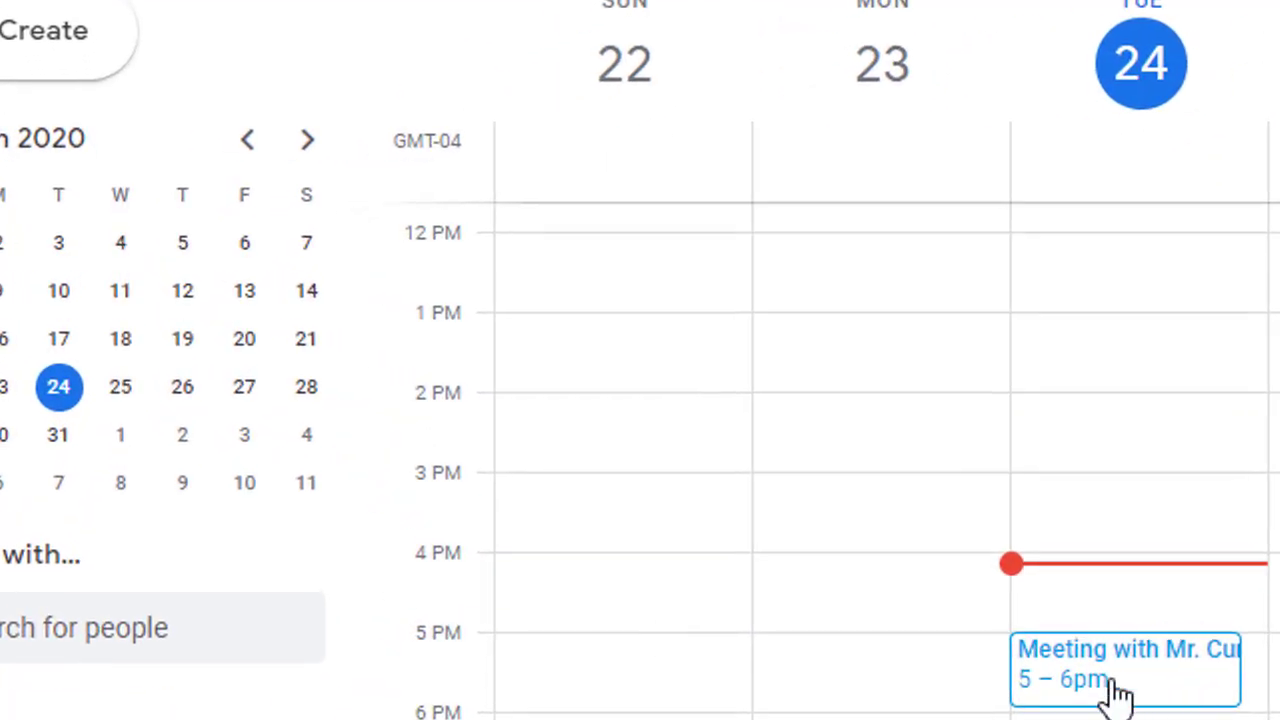
Open Tuesday's 5–6pm event and launch its Hangouts Meet video call.
left_click(1145, 700)
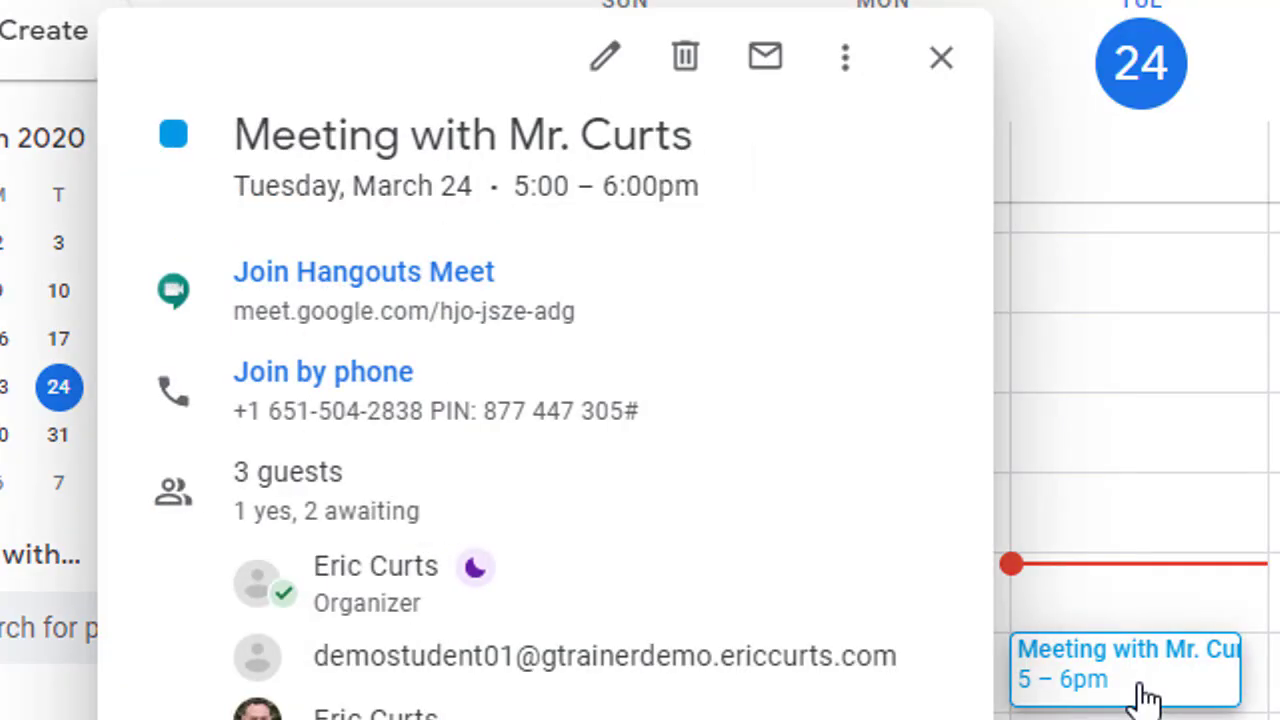
left_click(420, 300)
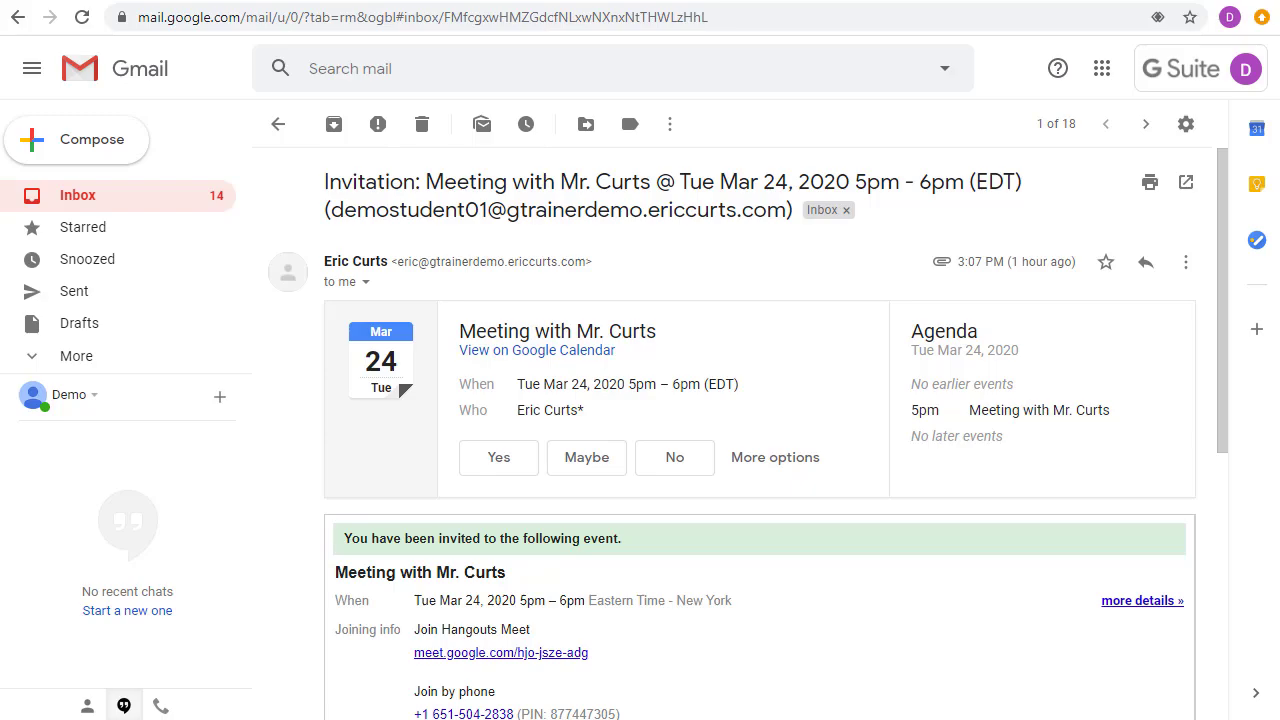
Follow the meet.google.com link under Joining info in the invitation email.
scroll(720, 285, "down", 3)
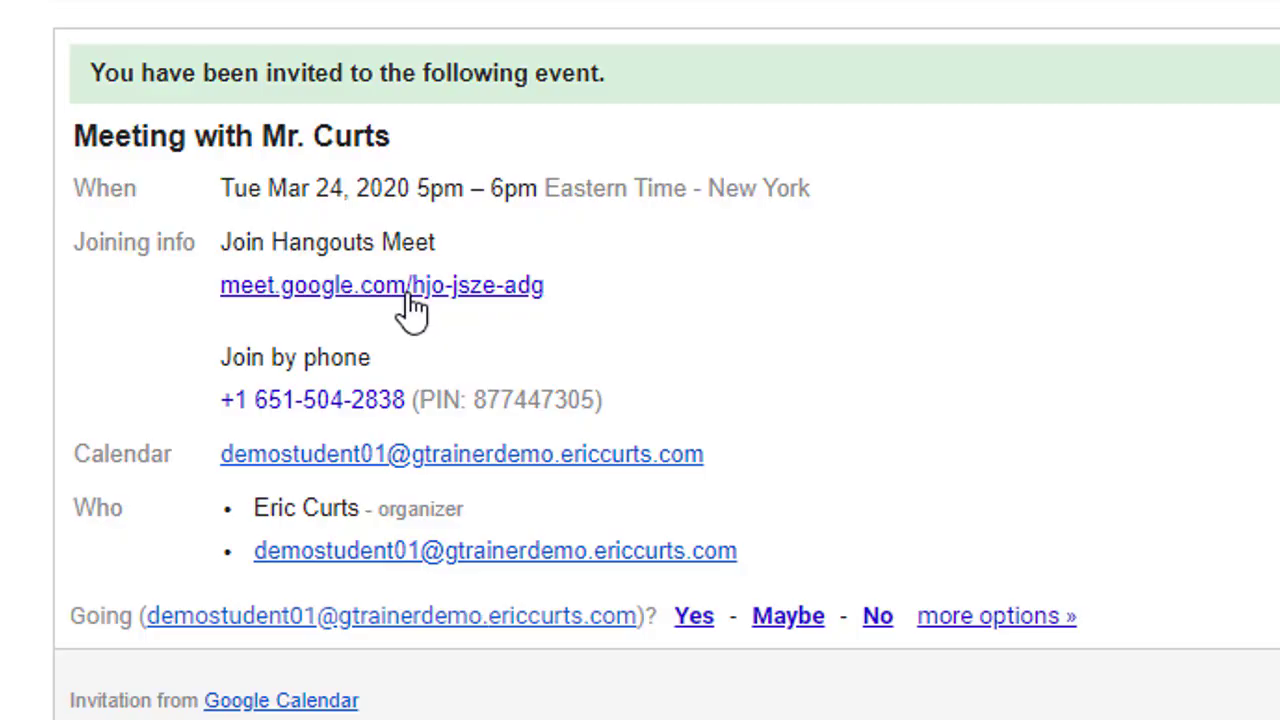
left_click(393, 290)
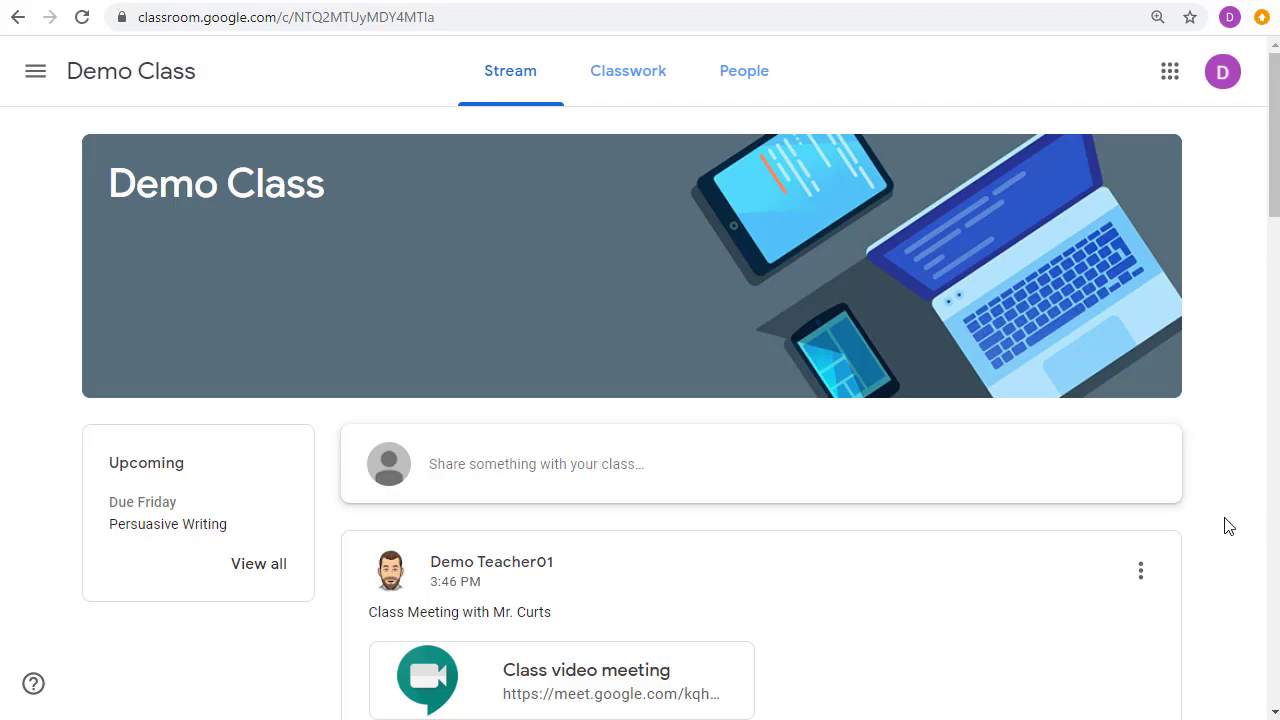
Open the Class video meeting link from the teacher's post in the Demo Class stream.
scroll(914, 500, "down", 2)
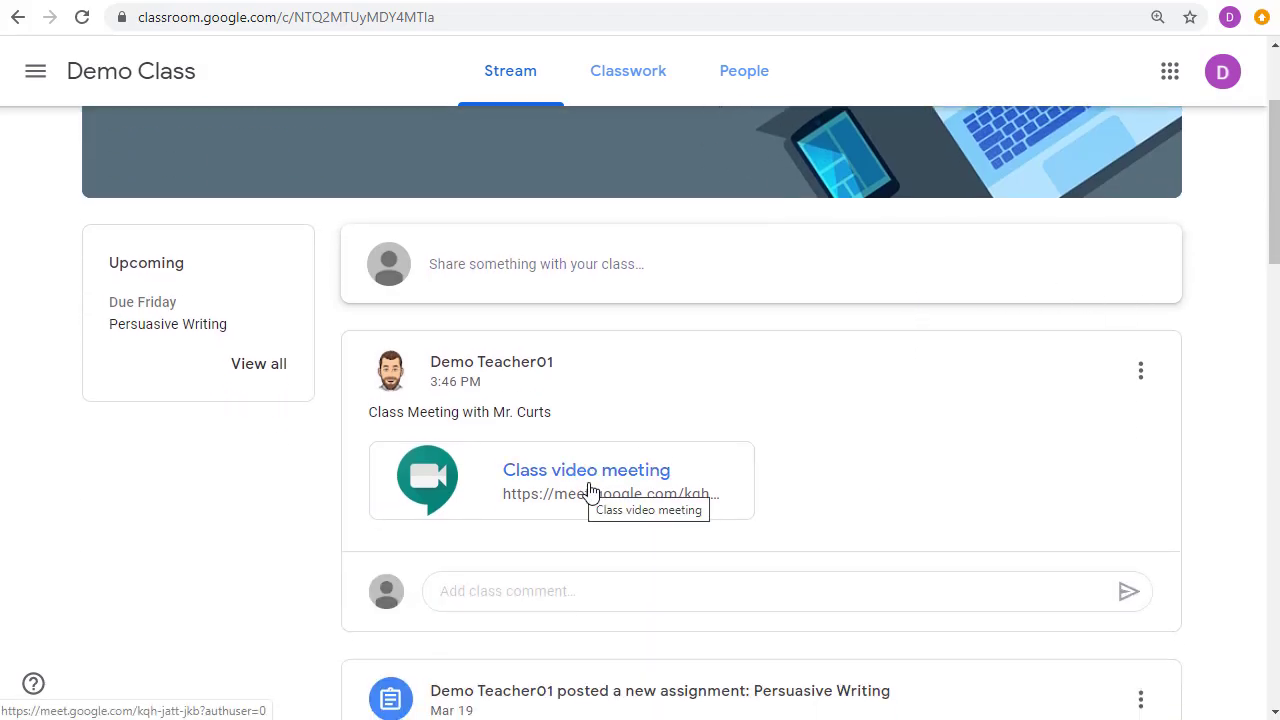
left_click(612, 486)
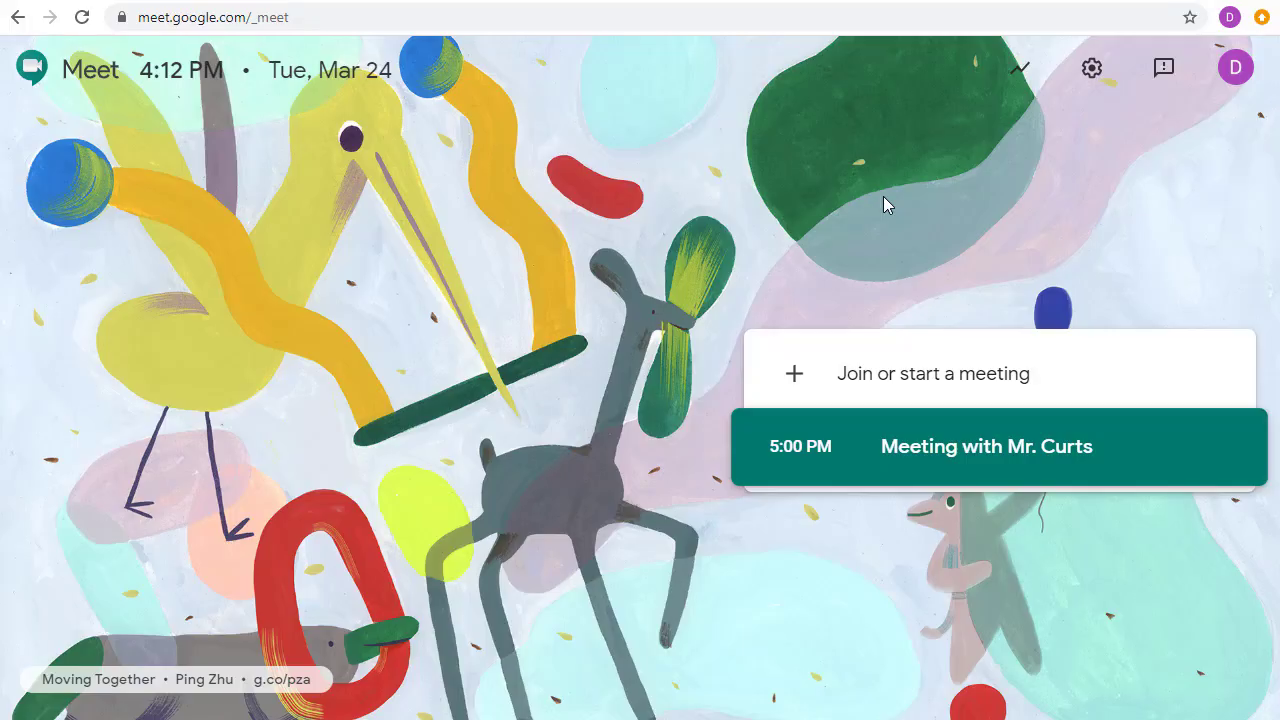
Open the scheduled 5:00 PM meeting card on the Meet home page.
left_click(1022, 452)
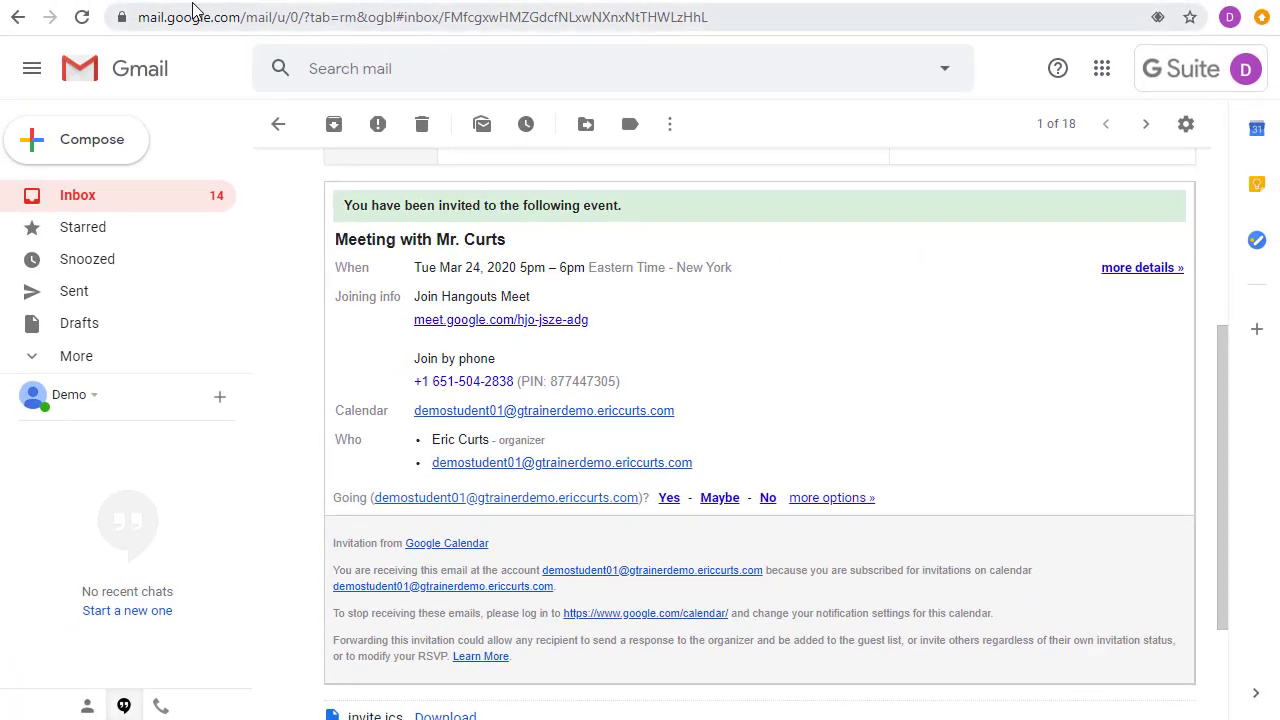
left_click(110, 5)
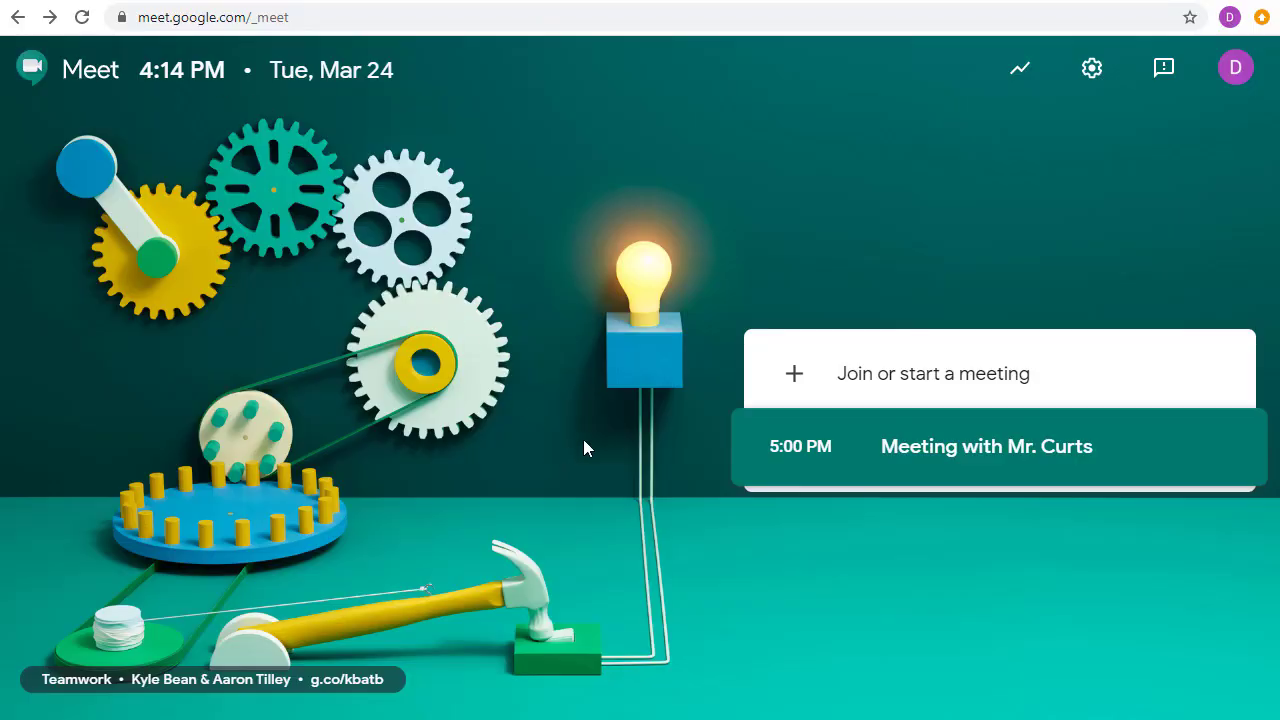
left_click(913, 378)
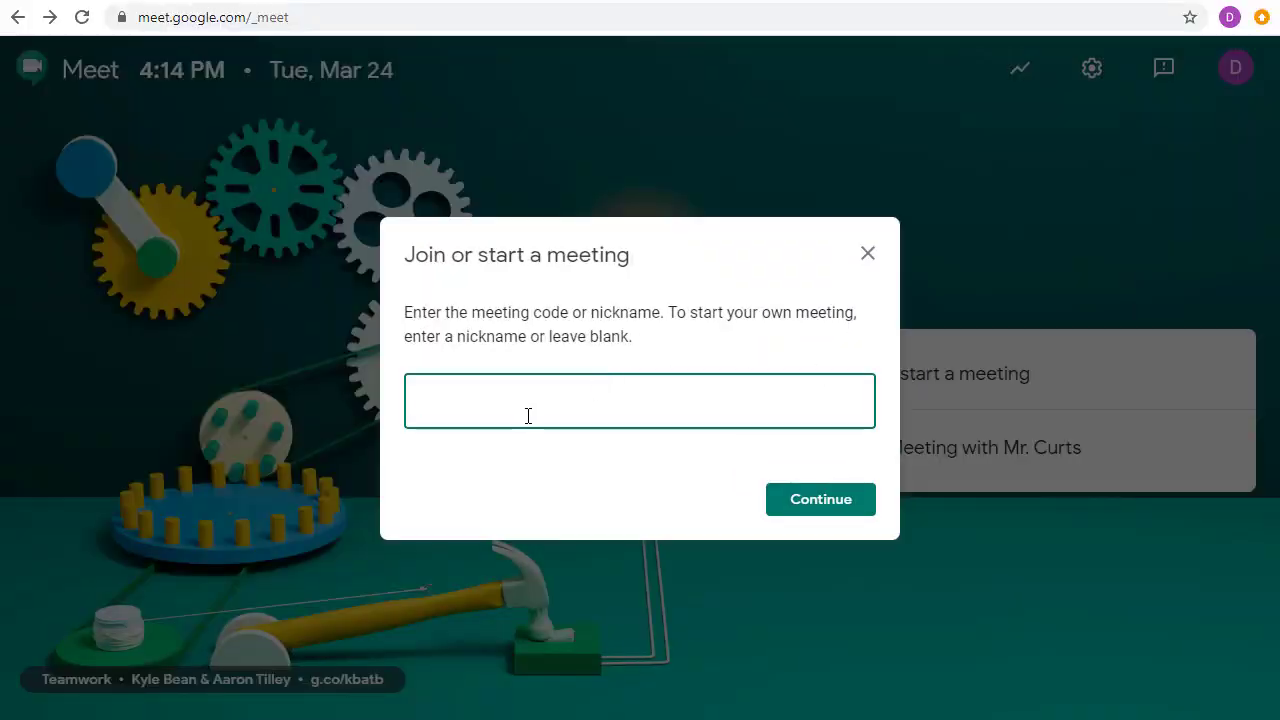
type("hjo-jsze-adg")
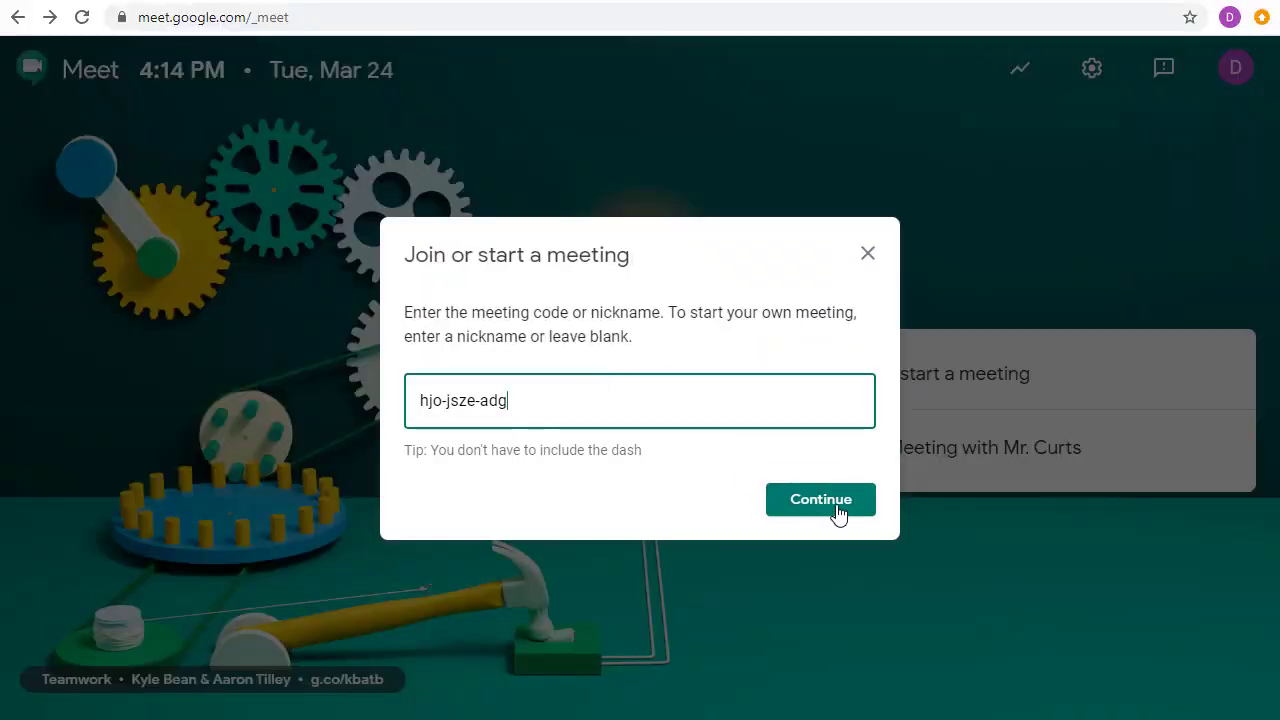
left_click(838, 510)
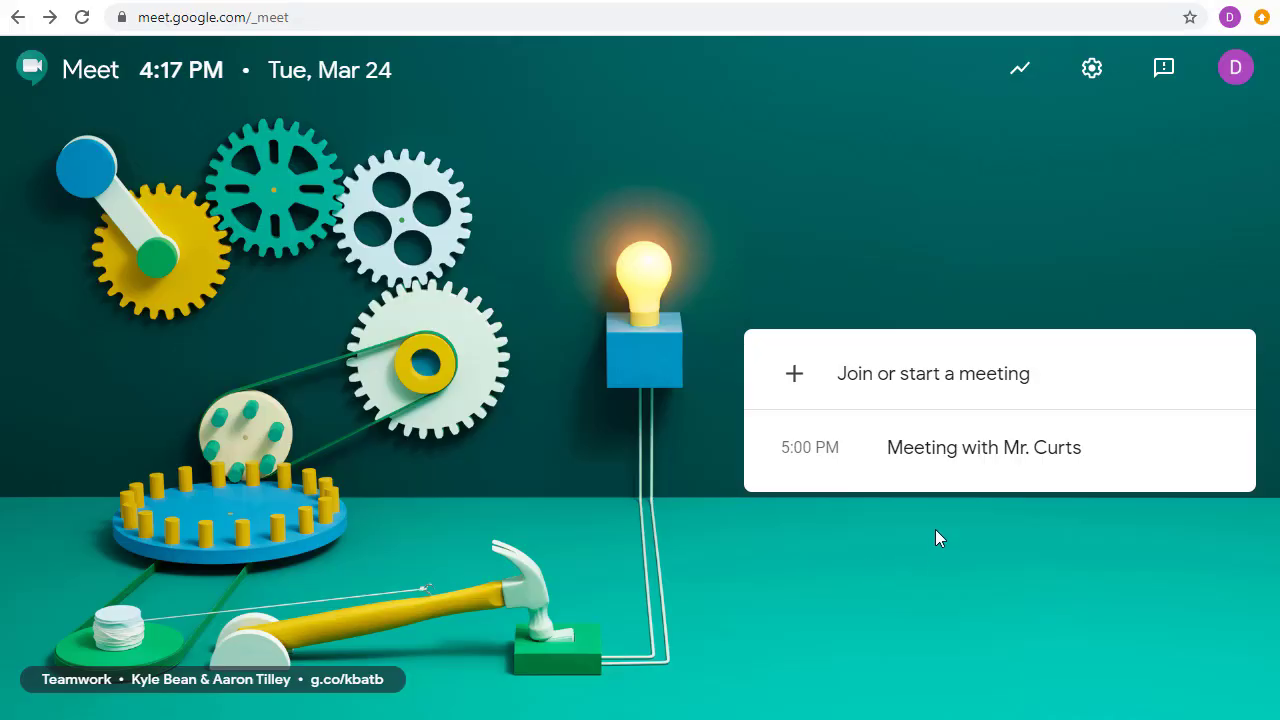
Enter the meeting nickname 'curtsmeeting' and continue to join it.
left_click(951, 370)
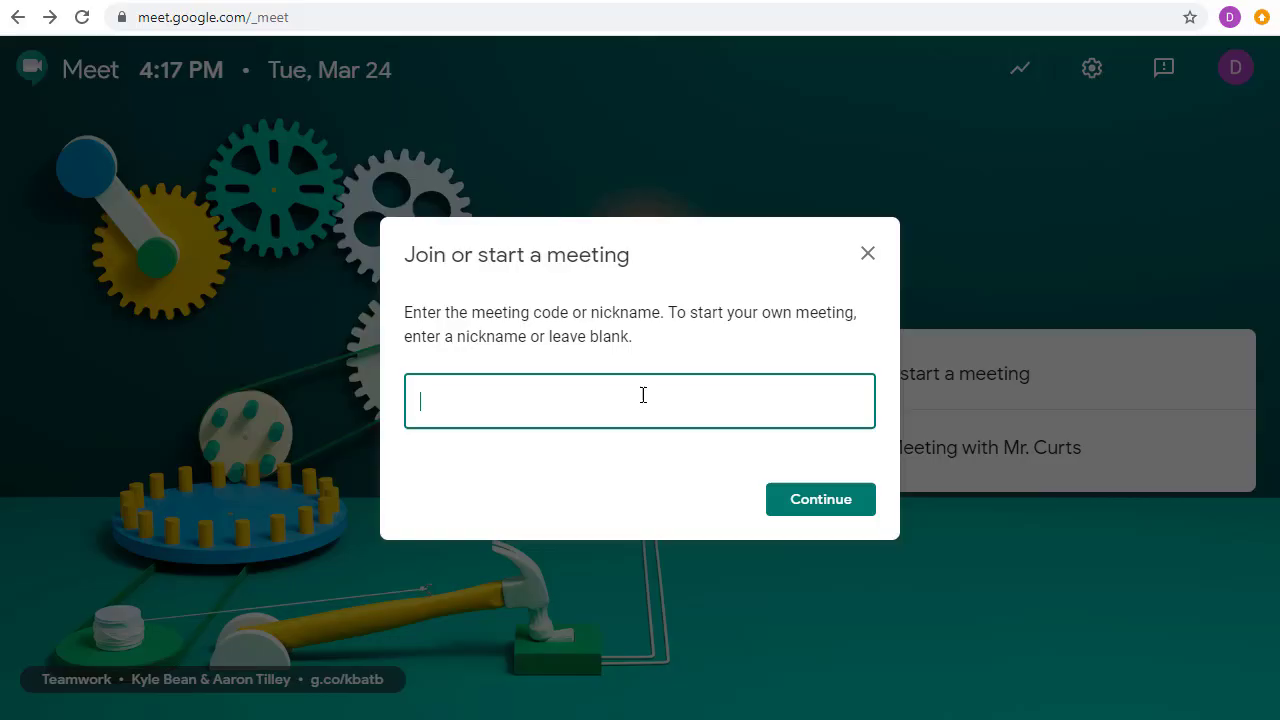
type("curtsmeeting")
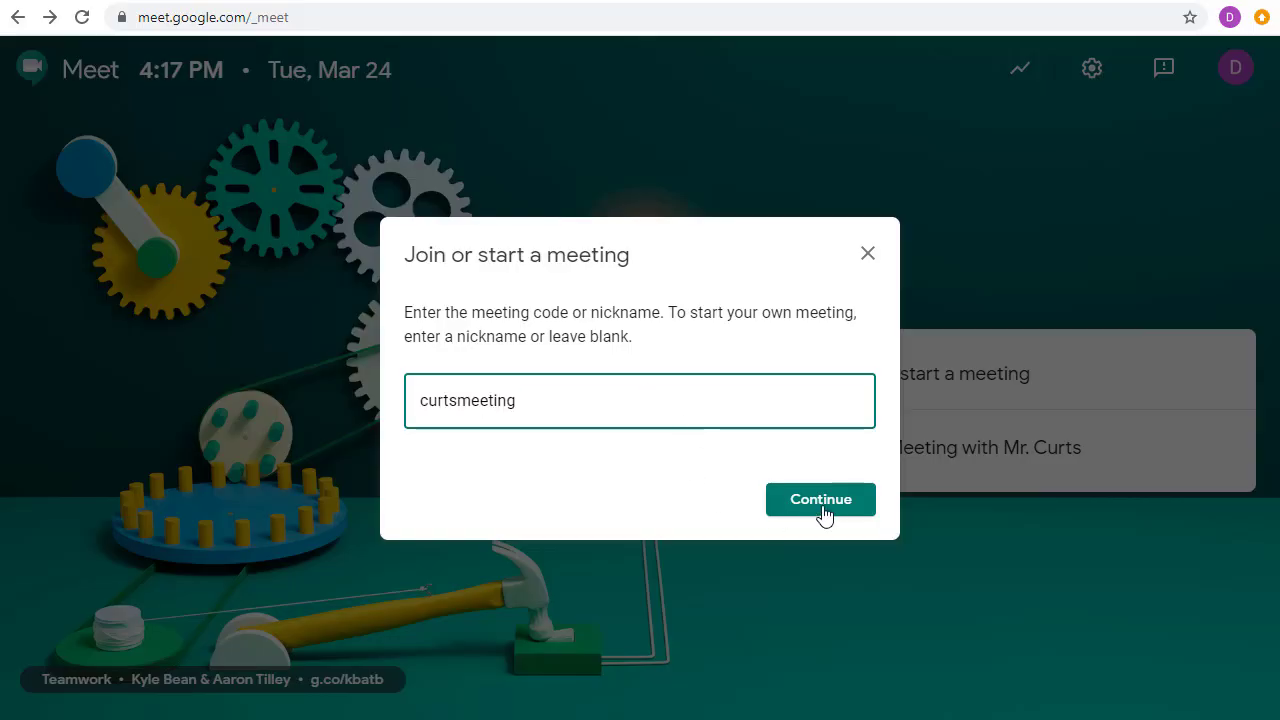
left_click(822, 506)
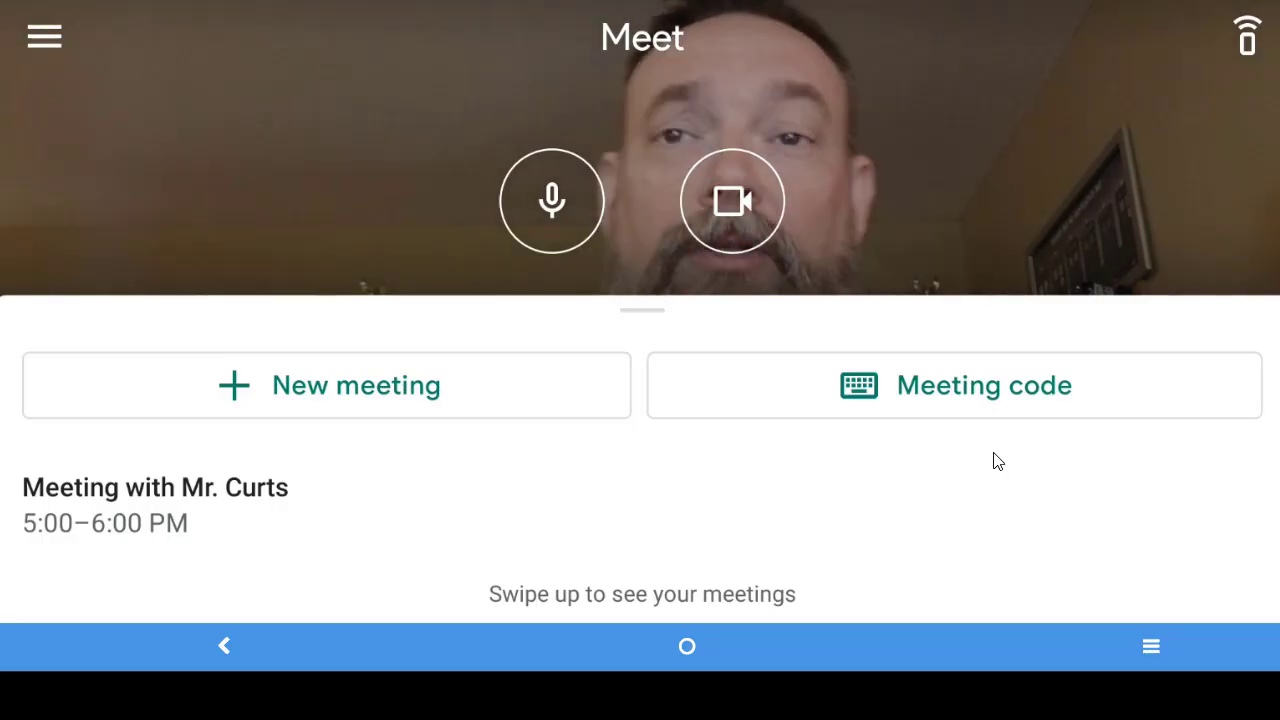
Back out of meeting-code entry, then open the 5:00–6:00 PM meeting and choose Join meeting.
left_click(1013, 397)
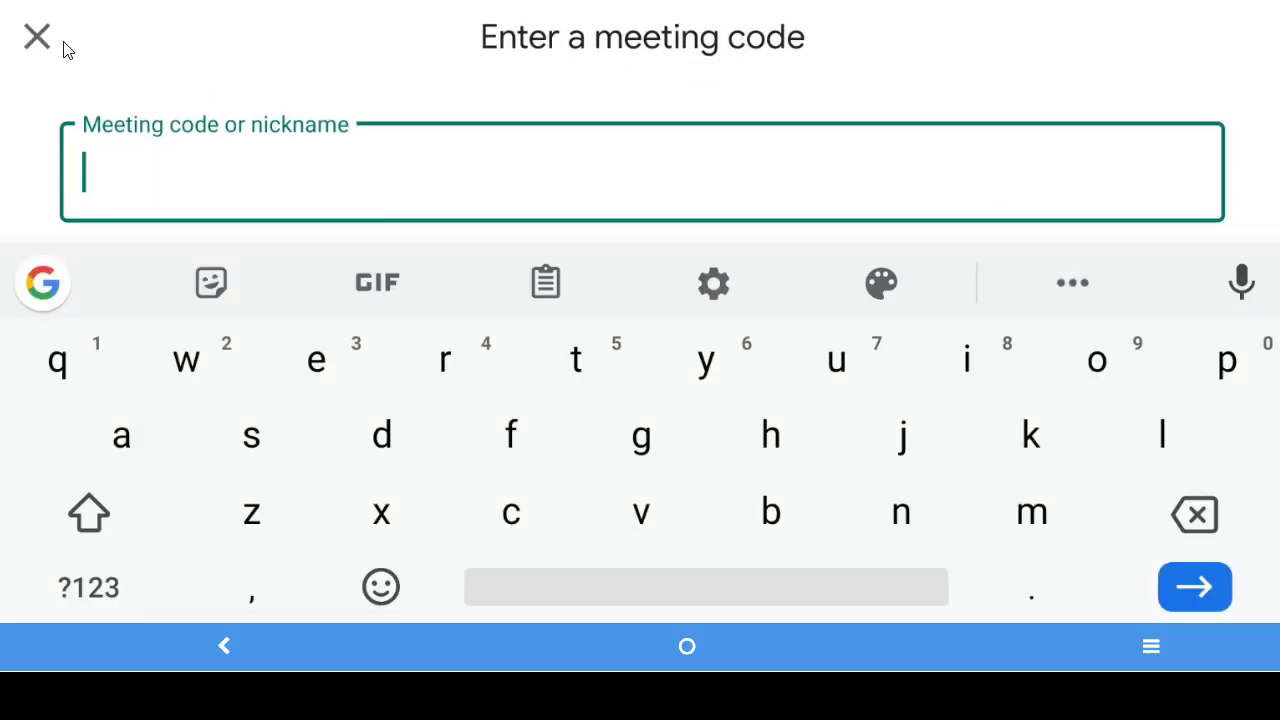
left_click(39, 42)
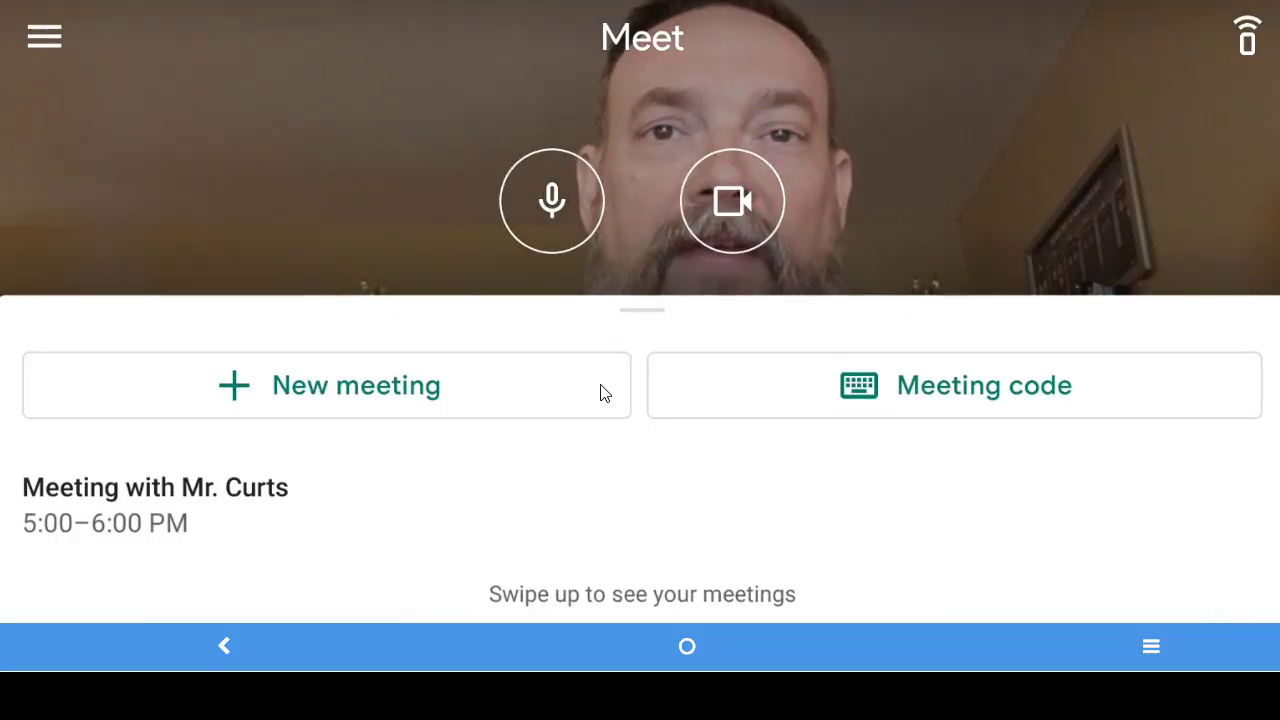
left_click(183, 505)
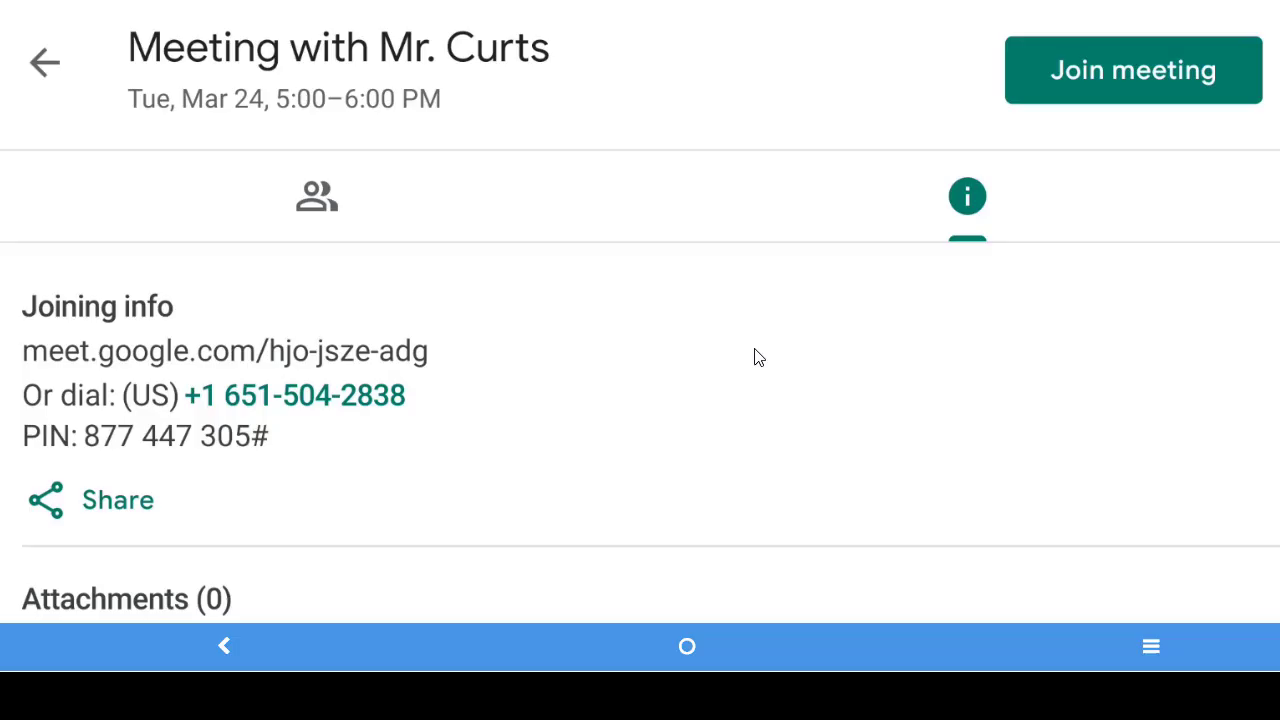
left_click(1106, 83)
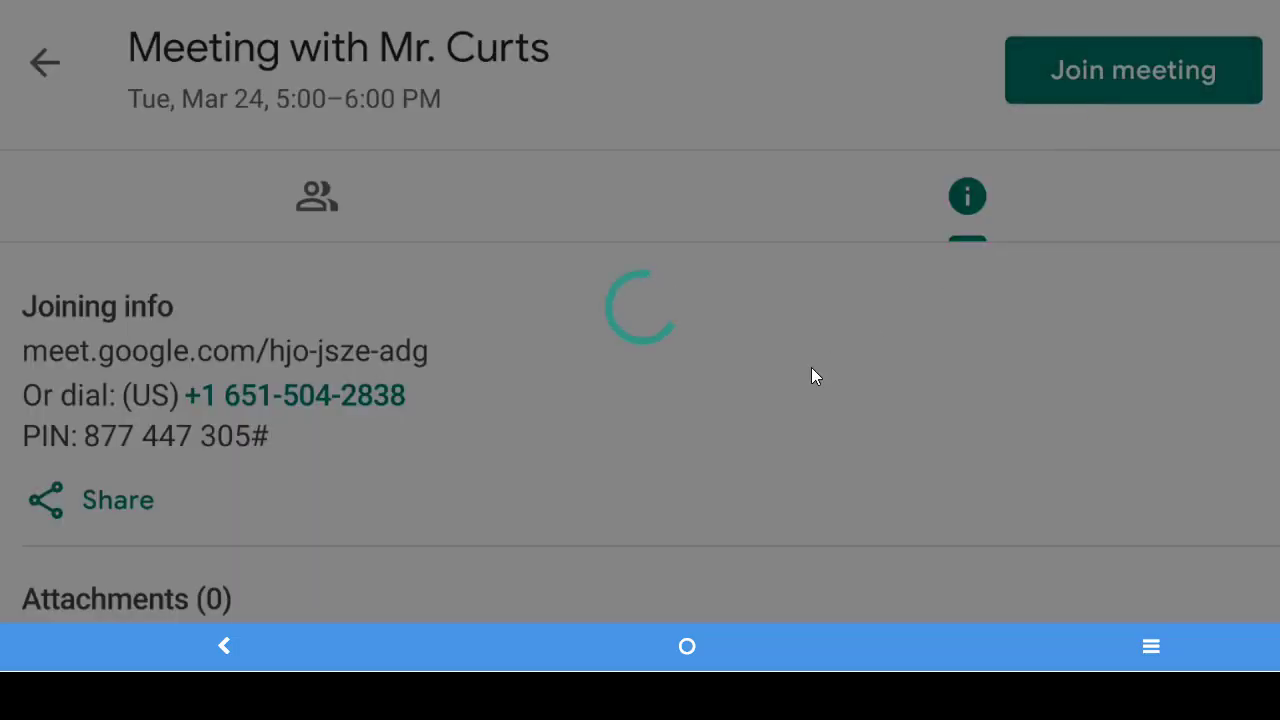